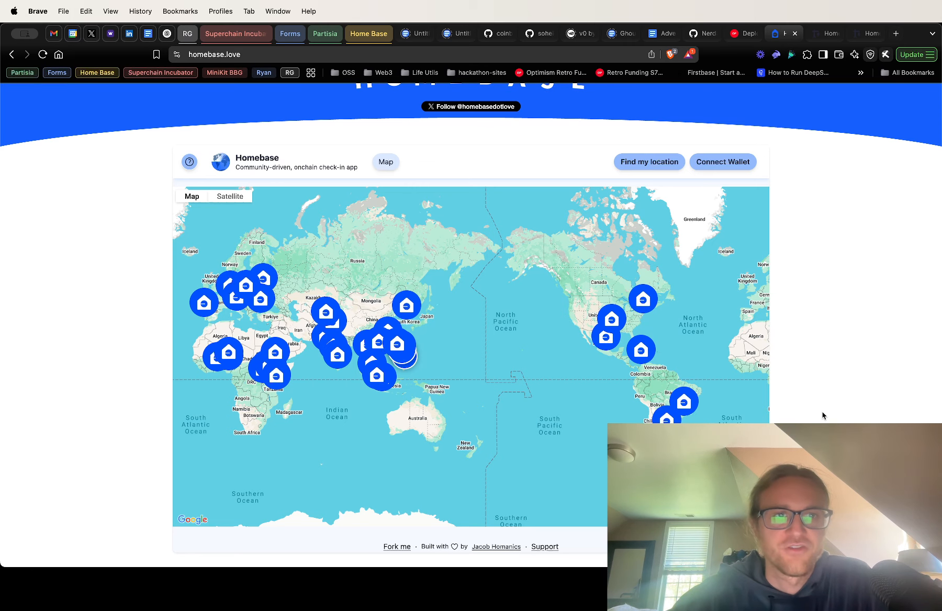
- Switch past the deployed Homebase site to the localhost:3000 version and go through its four-step tutorial to the end
left_click(821, 33)
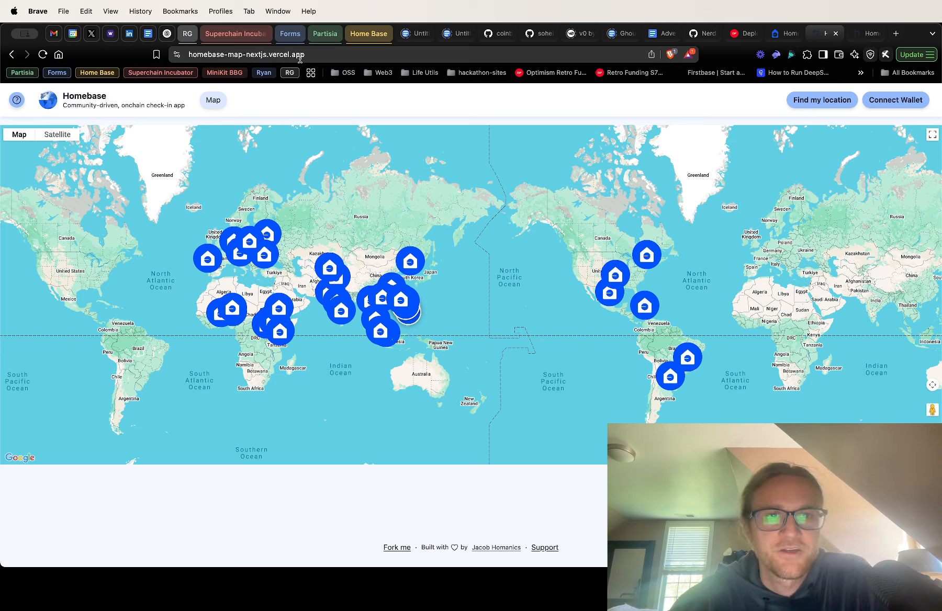
left_click(865, 33)
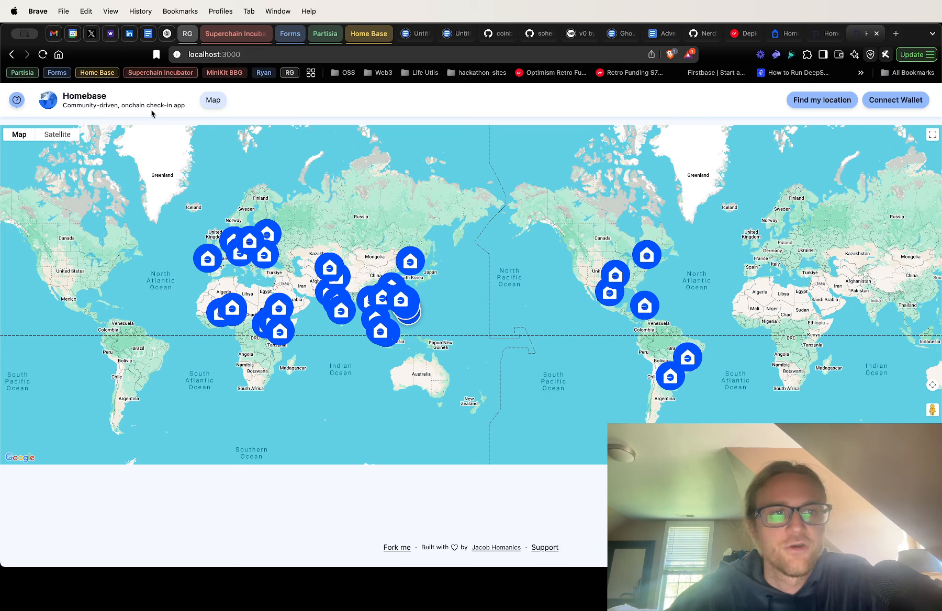
left_click(17, 100)
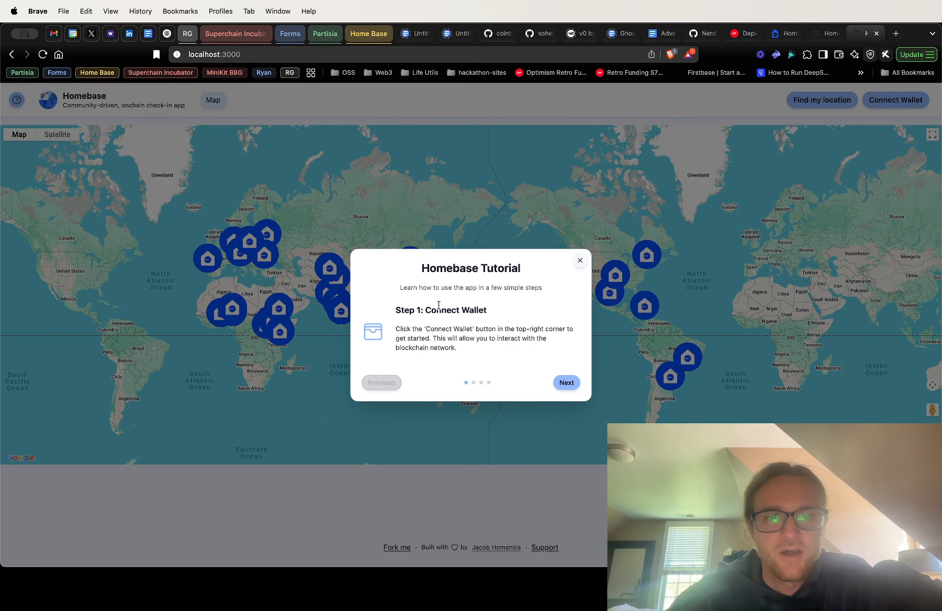
left_click(567, 383)
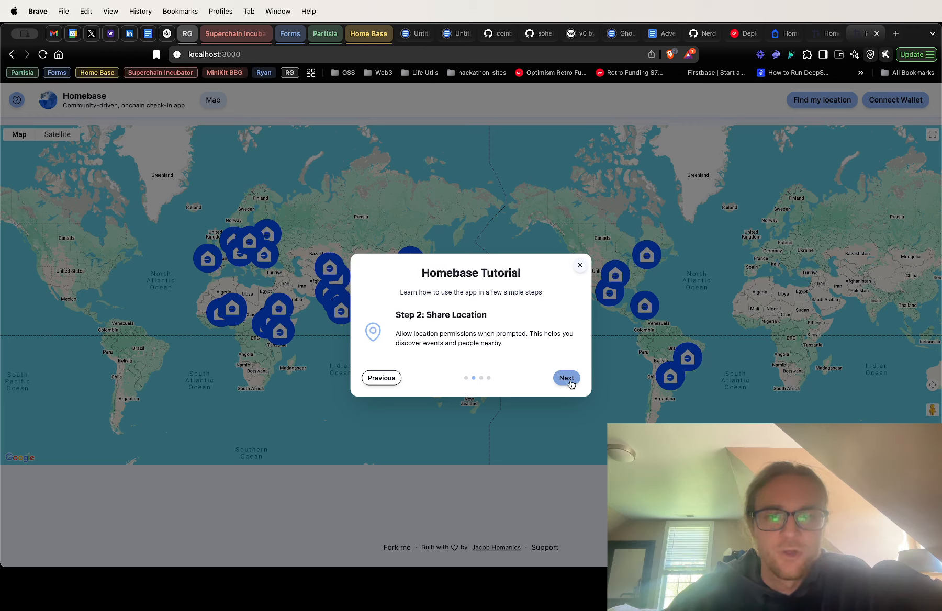
left_click(570, 384)
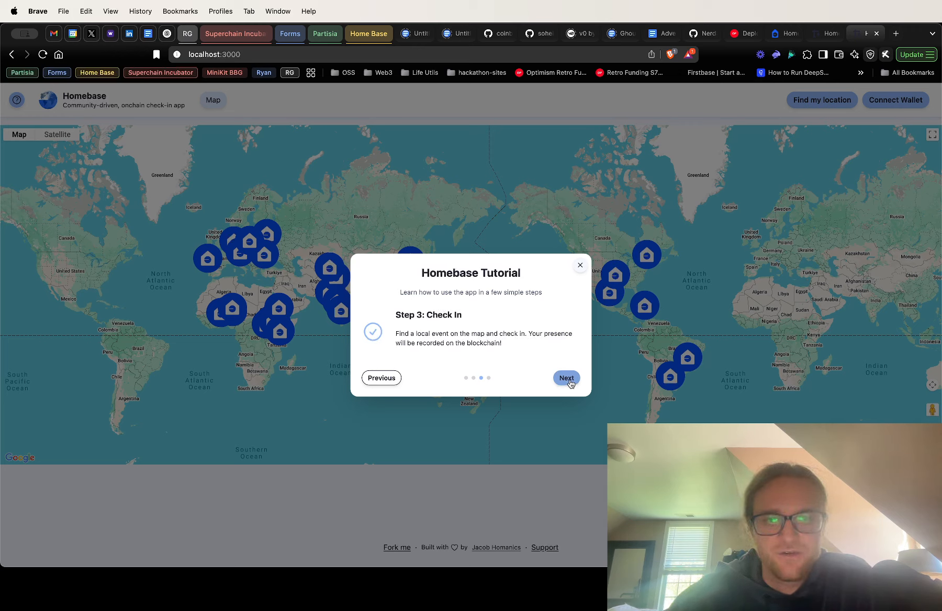
left_click(571, 384)
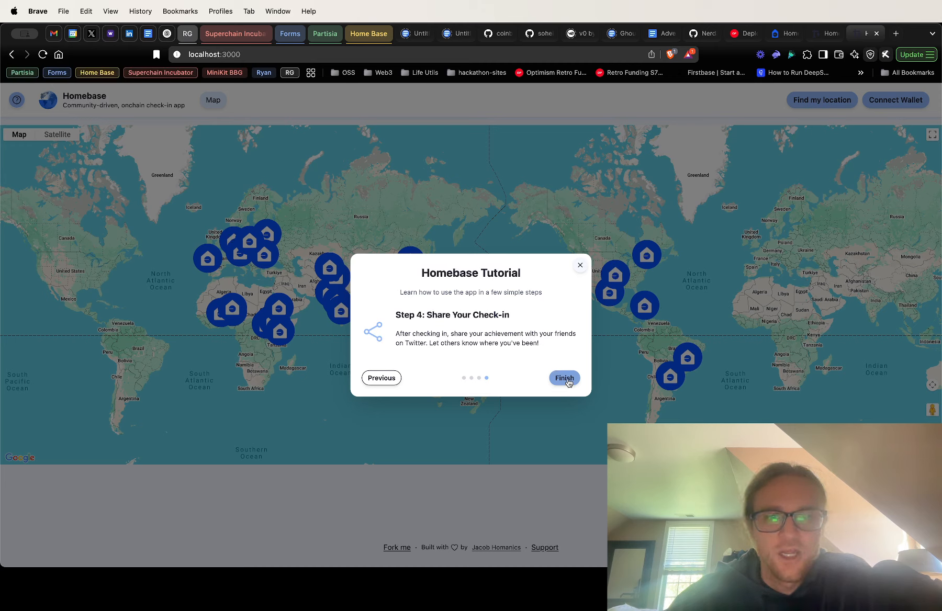
left_click(565, 379)
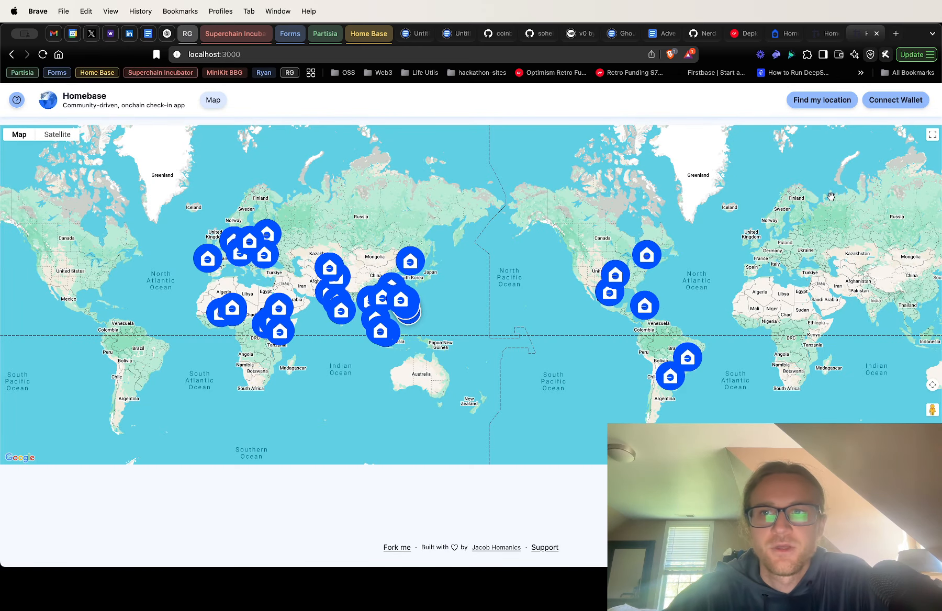
- Connect Rabby Wallet to the local Homebase app, ignoring all of the wallet's security alerts
left_click(895, 100)
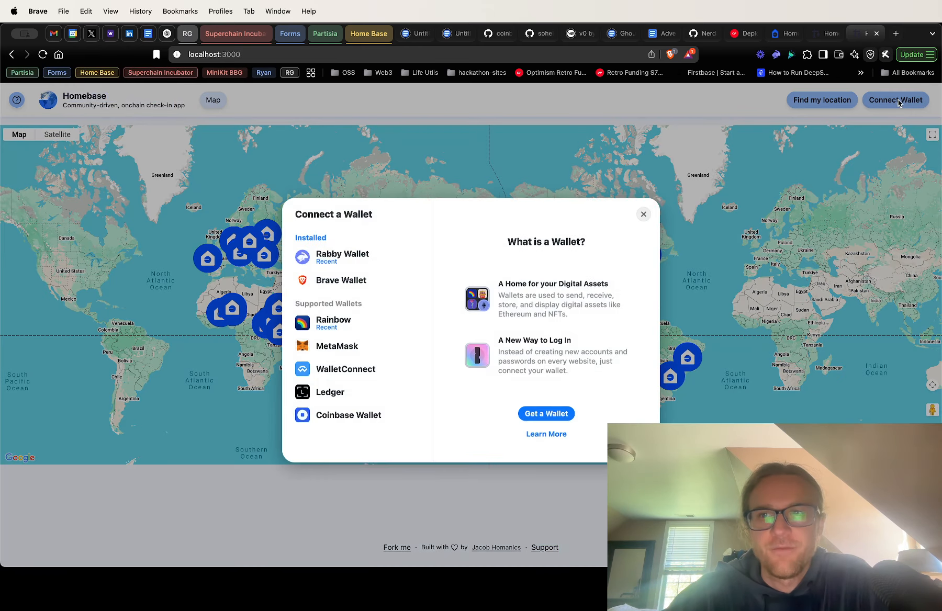
left_click(365, 256)
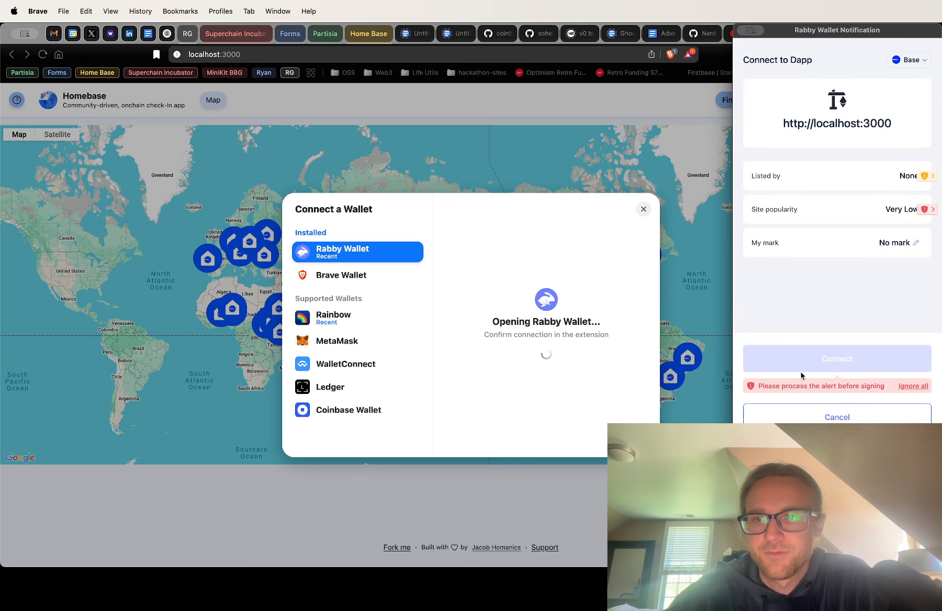
left_click(913, 386)
left_click(816, 373)
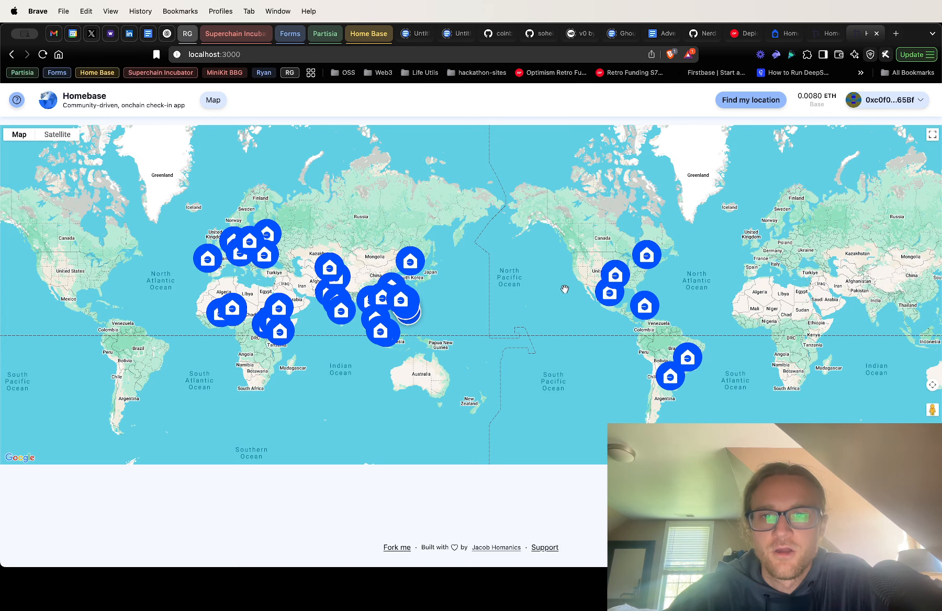
- Open the Base Batch Workshop - New York City event on the map, view its Luma registration page, and return to the map
left_click(648, 256)
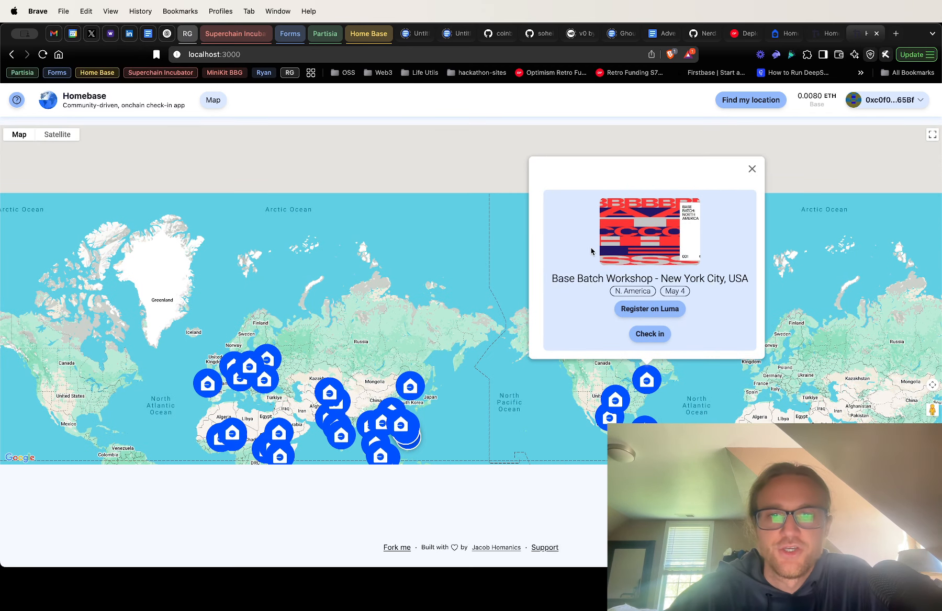
left_click(649, 310)
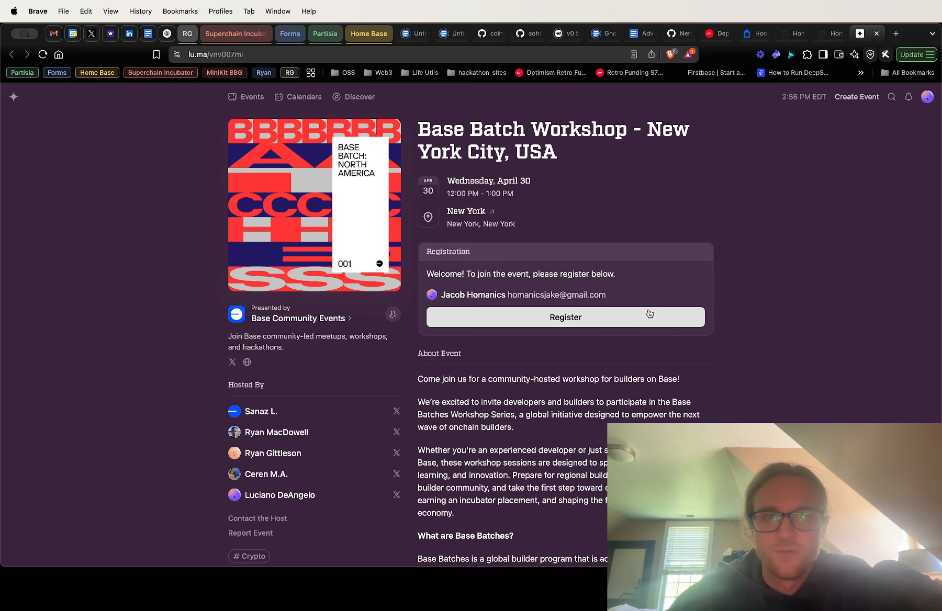
left_click(877, 33)
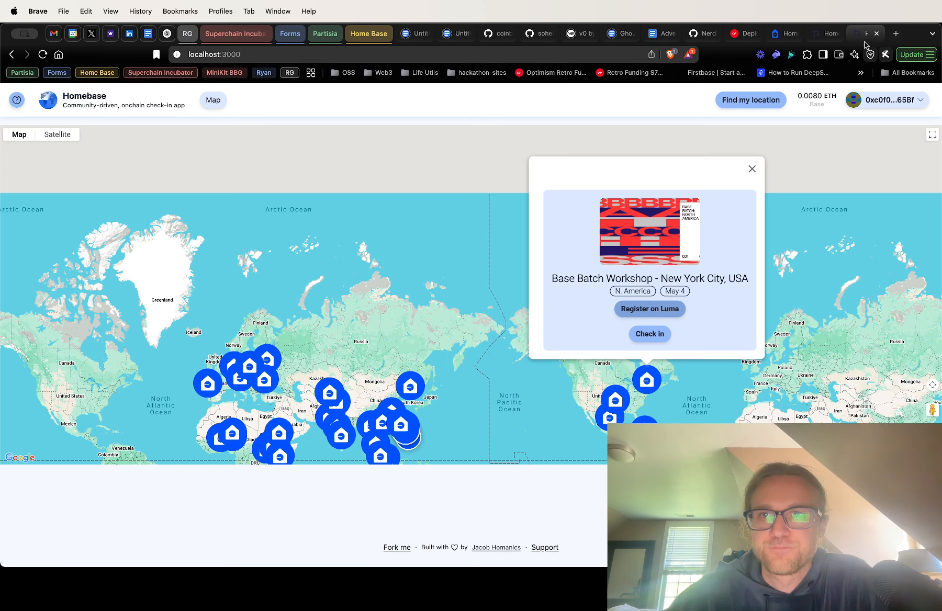
- Start a check-in for the New York City workshop and reject the mint request in the wallet
left_click(650, 335)
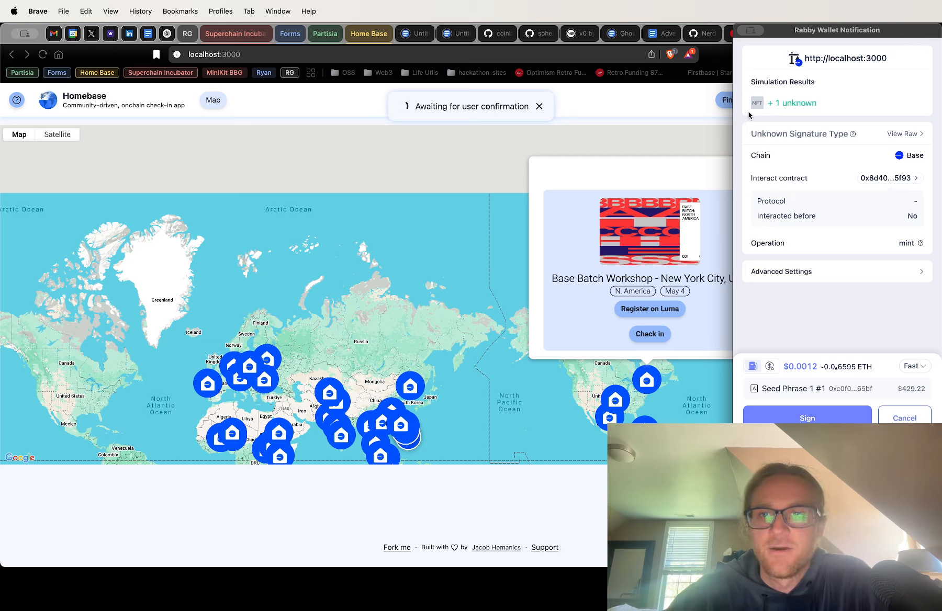
left_click(888, 416)
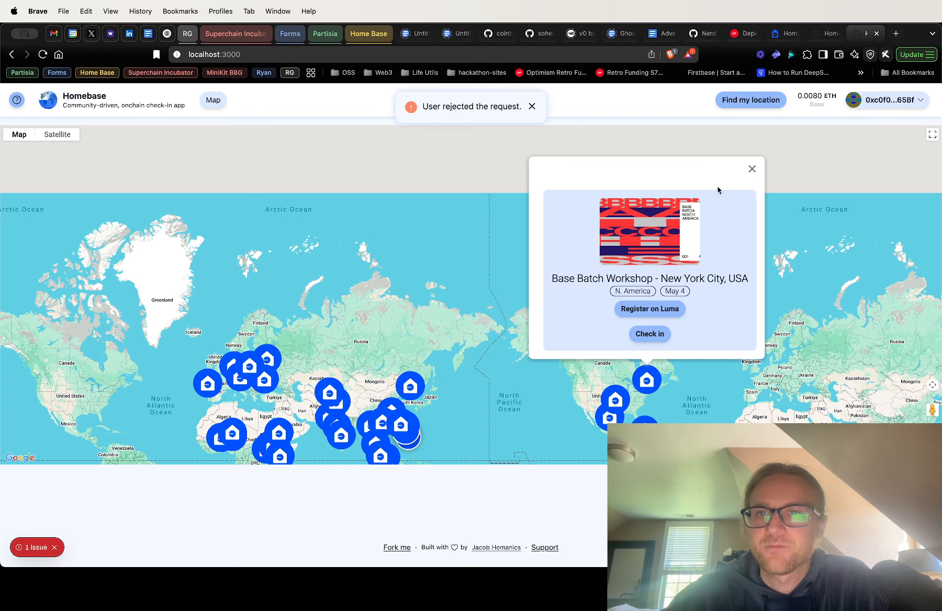
- Find the current location on the map and zoom in until its pin separates from the New York City workshop marker
left_click(756, 105)
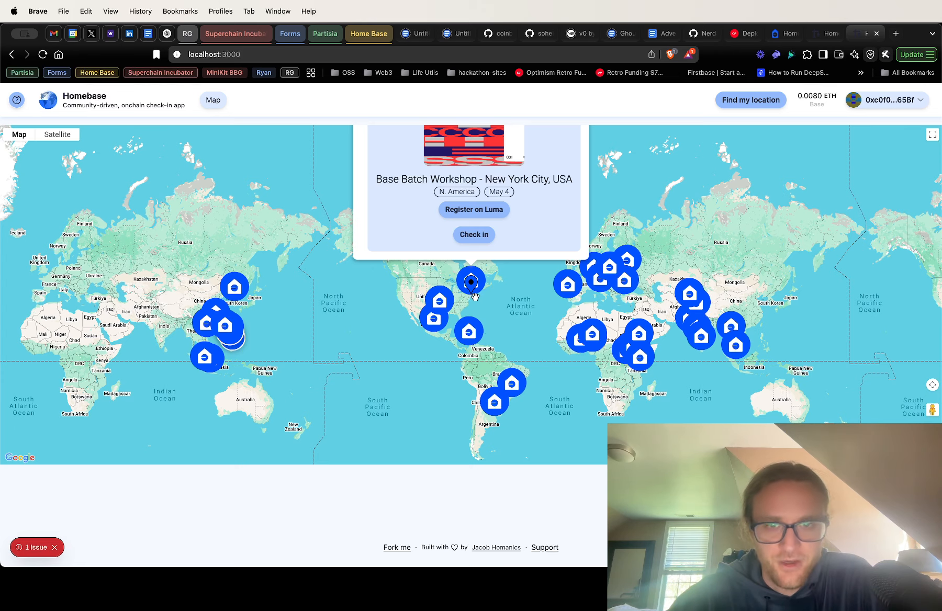
scroll(471, 295, "up", 5)
scroll(472, 297, "up", 5)
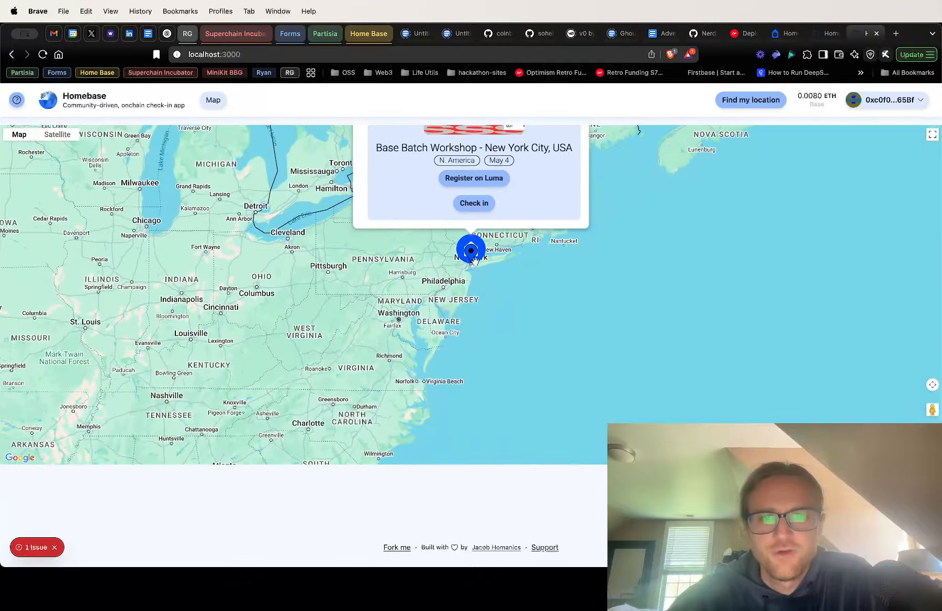
scroll(470, 301, "up", 5)
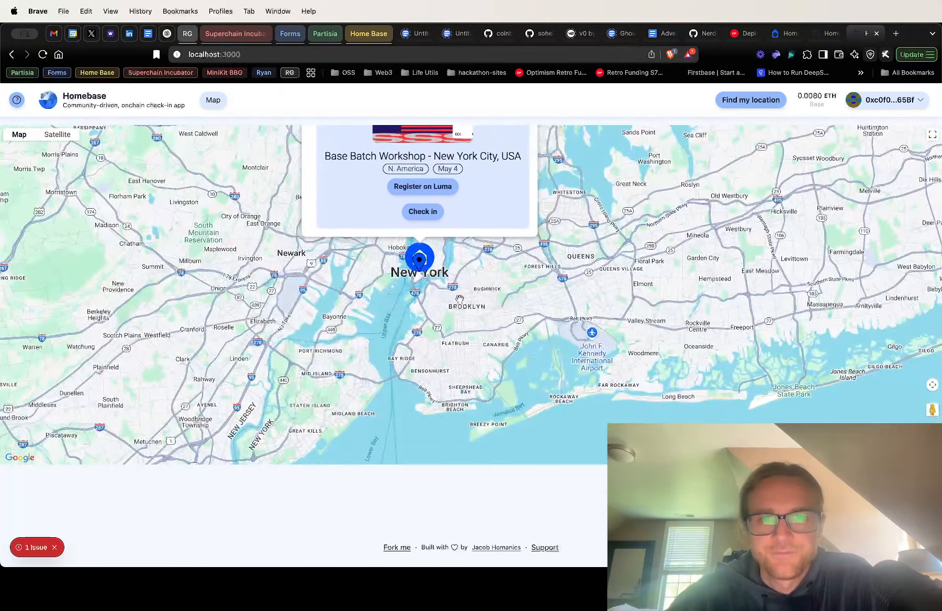
scroll(437, 300, "up", 5)
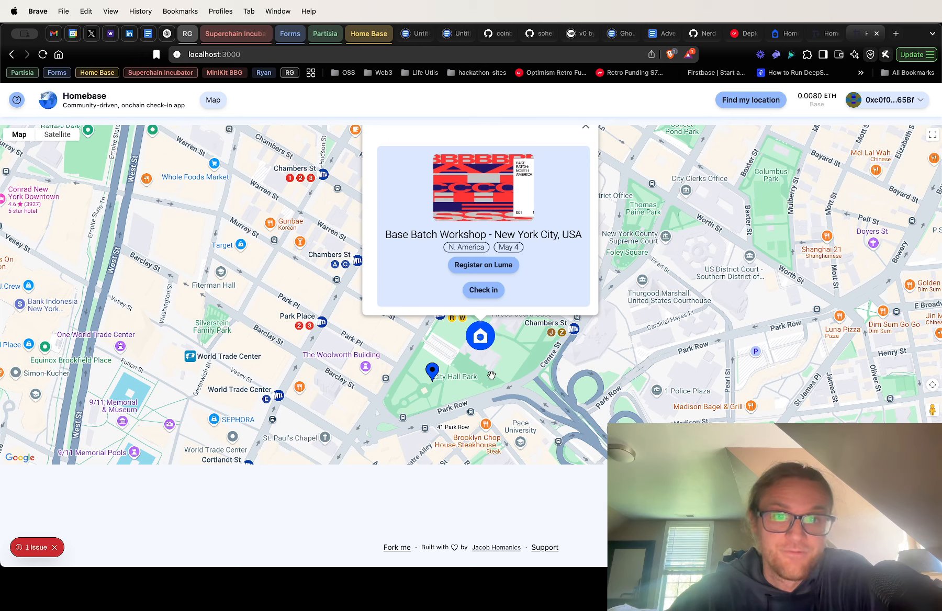
- Check in to the New York City workshop again, inspect the attest operation in the wallet, and sign and confirm it
left_click(479, 295)
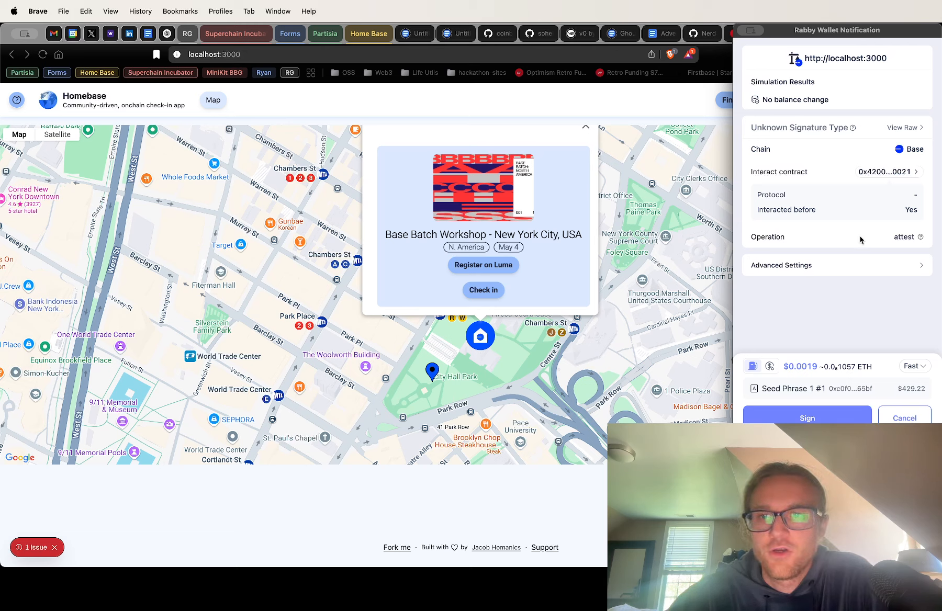
left_click_drag(891, 239, 917, 240)
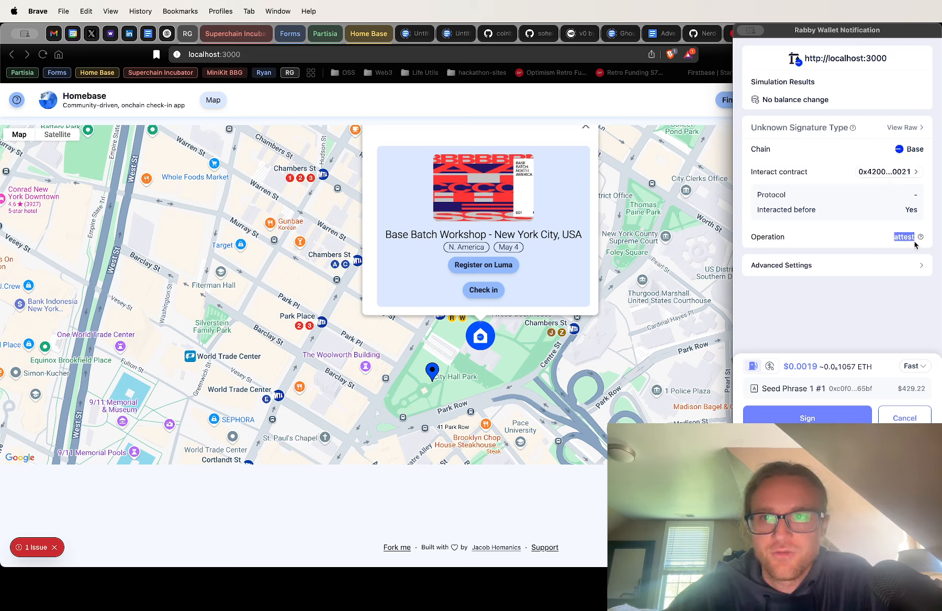
left_click(883, 232)
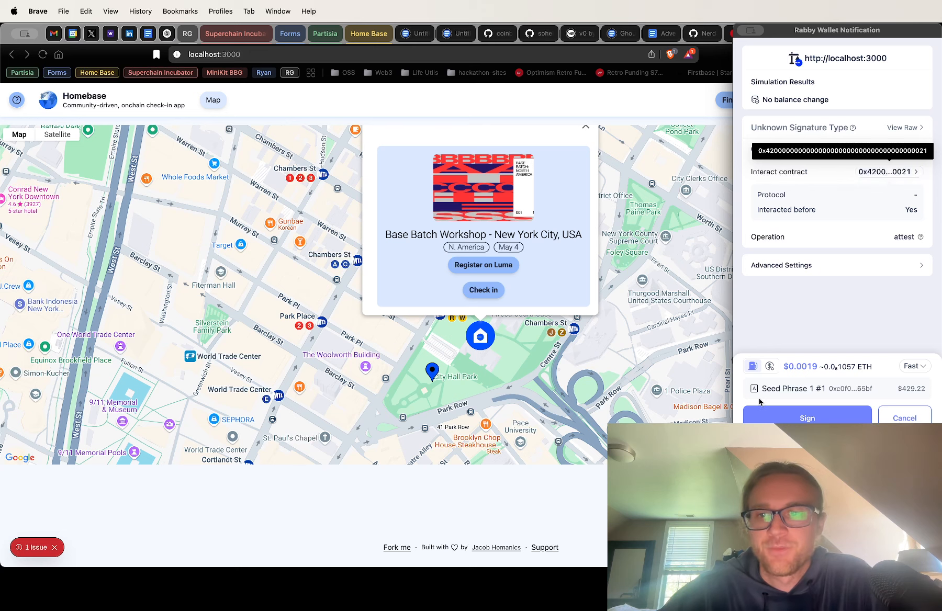
left_click(771, 418)
left_click(771, 418)
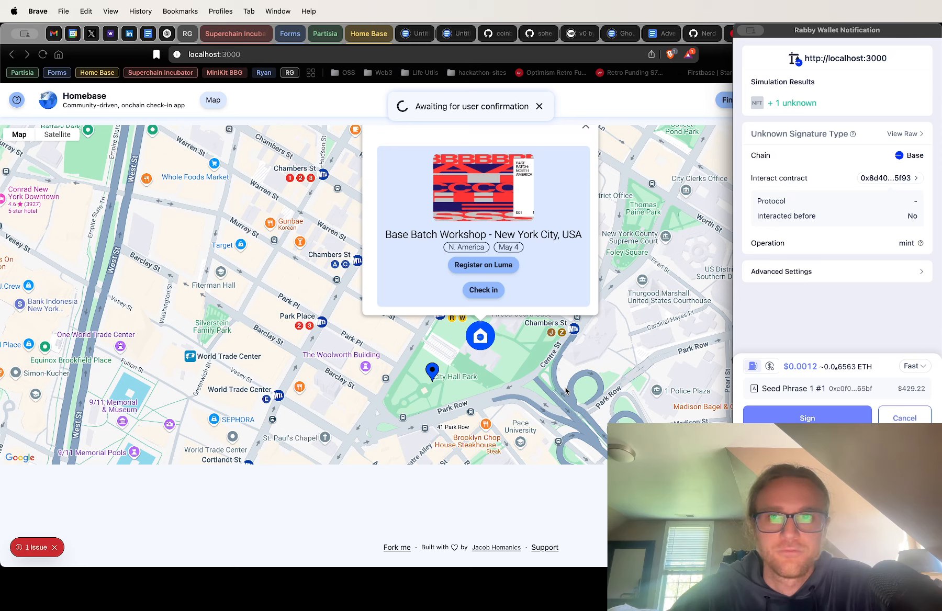
- Examine the simulation results of the follow-up mint request in the wallet and reject the request
left_click_drag(821, 101, 743, 82)
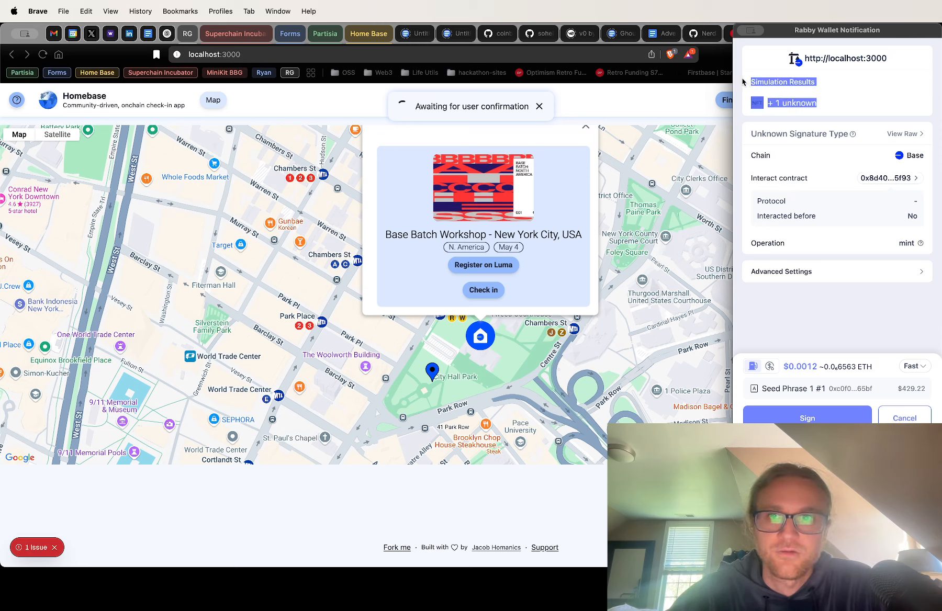
left_click(743, 82)
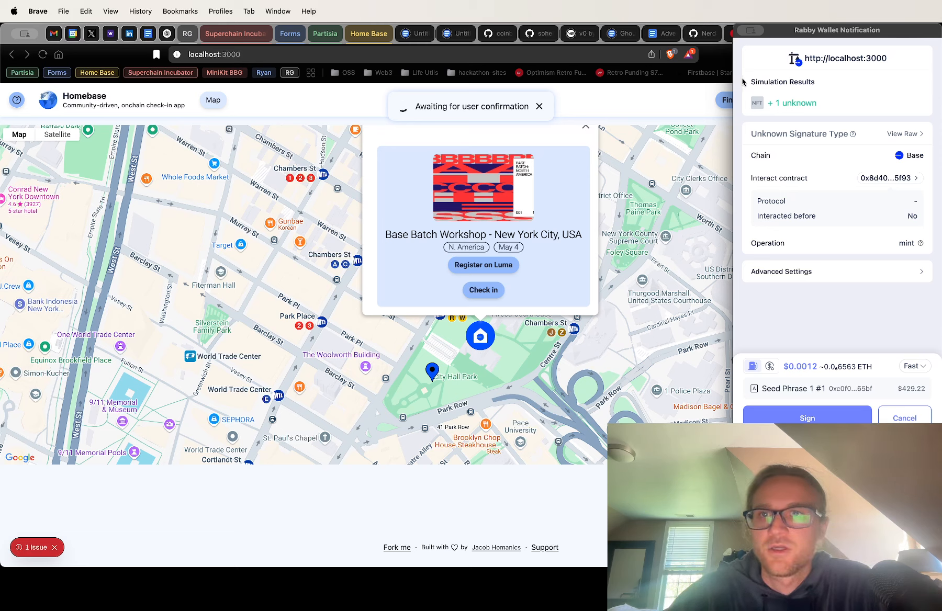
left_click(893, 422)
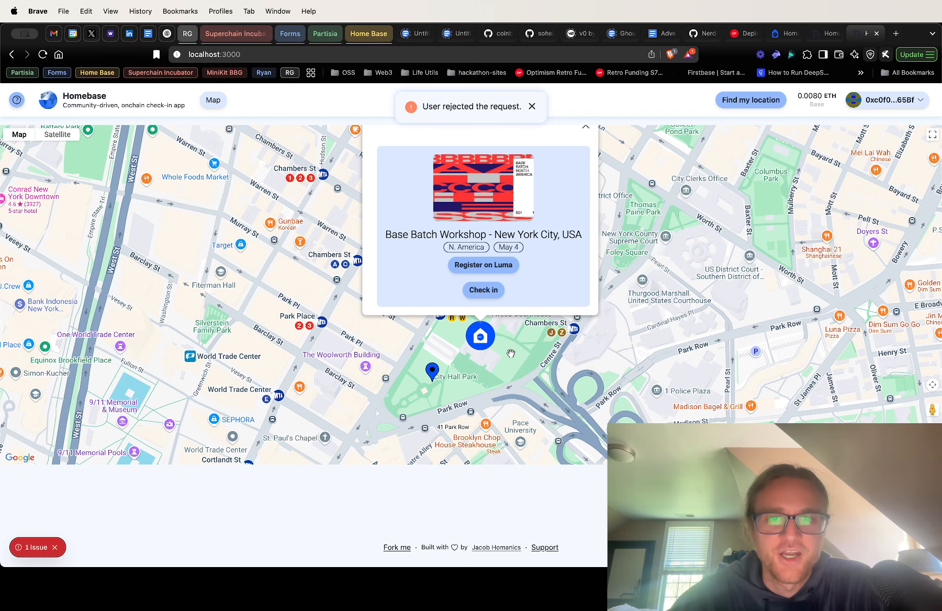
- Close the New York City workshop's event card on the map and switch away from the browser
scroll(511, 354, "down", 3)
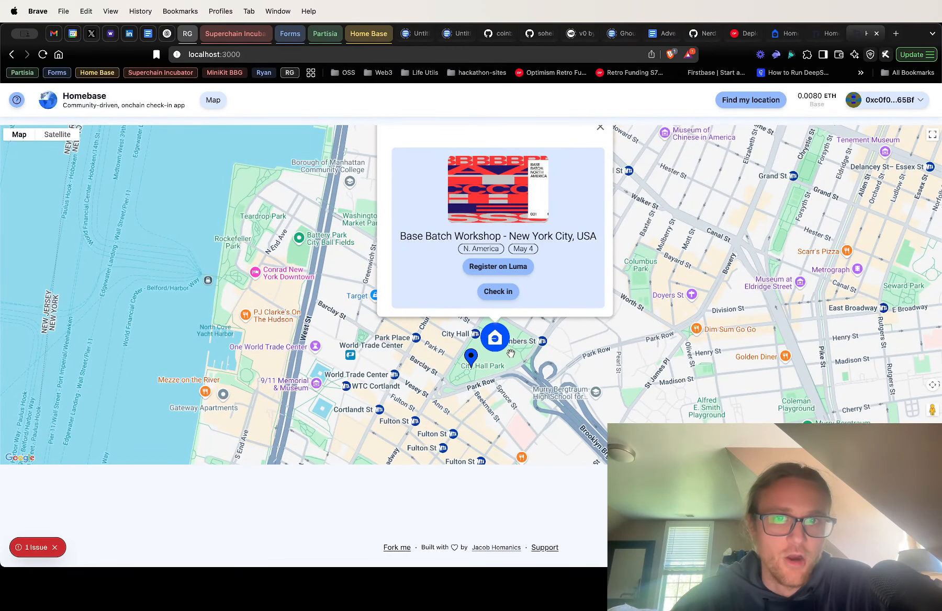
left_click_drag(638, 178, 635, 214)
left_click(602, 164)
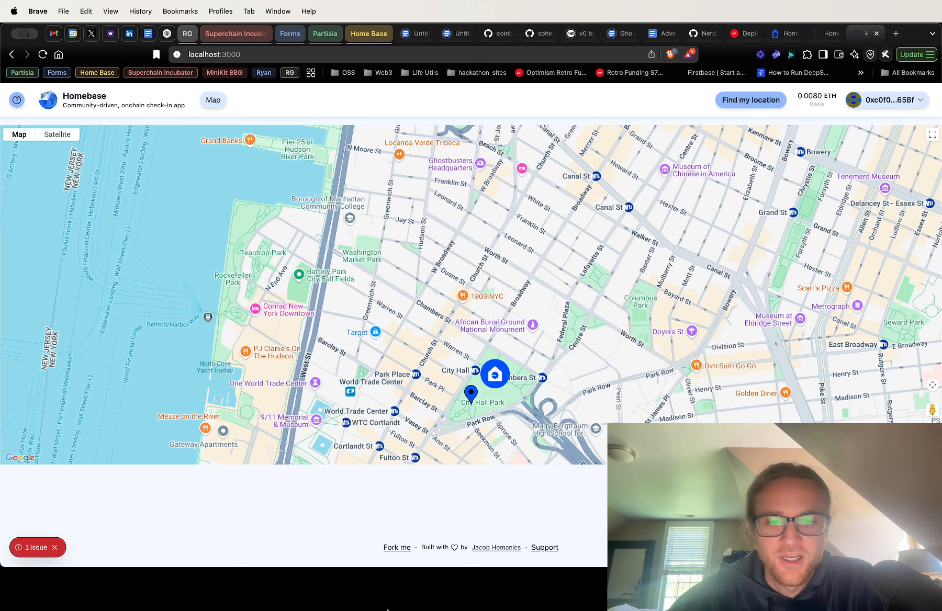
left_click(570, 583)
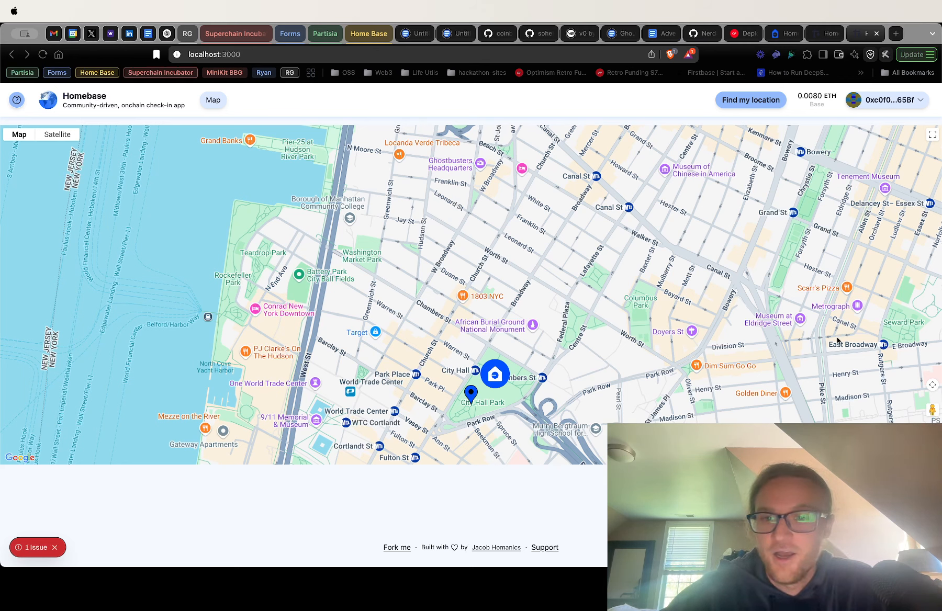